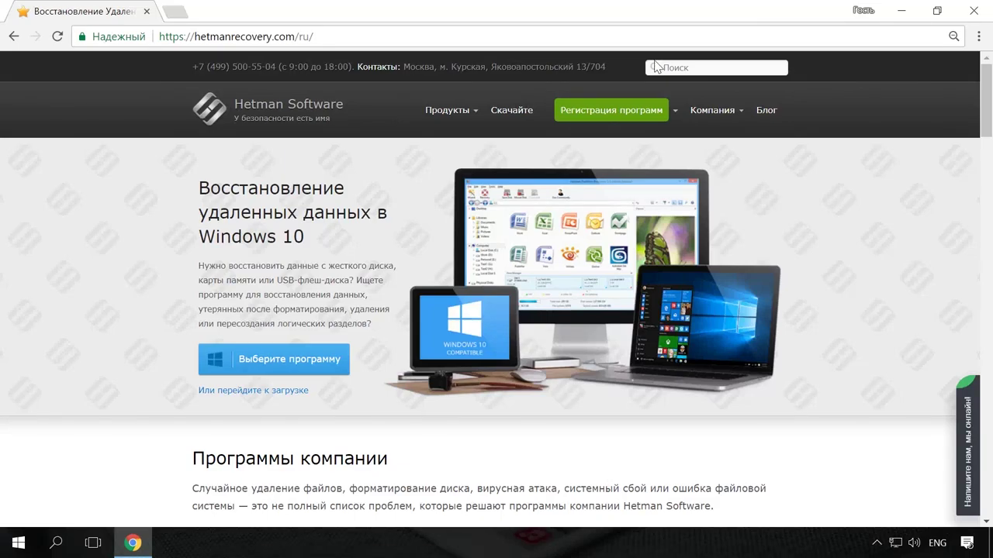
- Open the Partition Recovery product page on the Hetman Software site and look it over
mouse_move(476, 115)
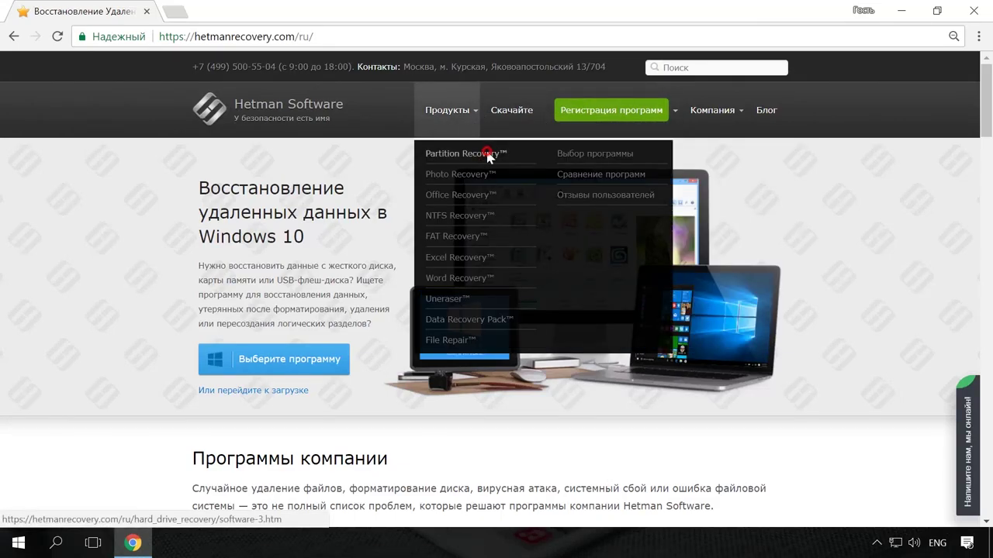
click(483, 158)
scroll(490, 176, down, 1)
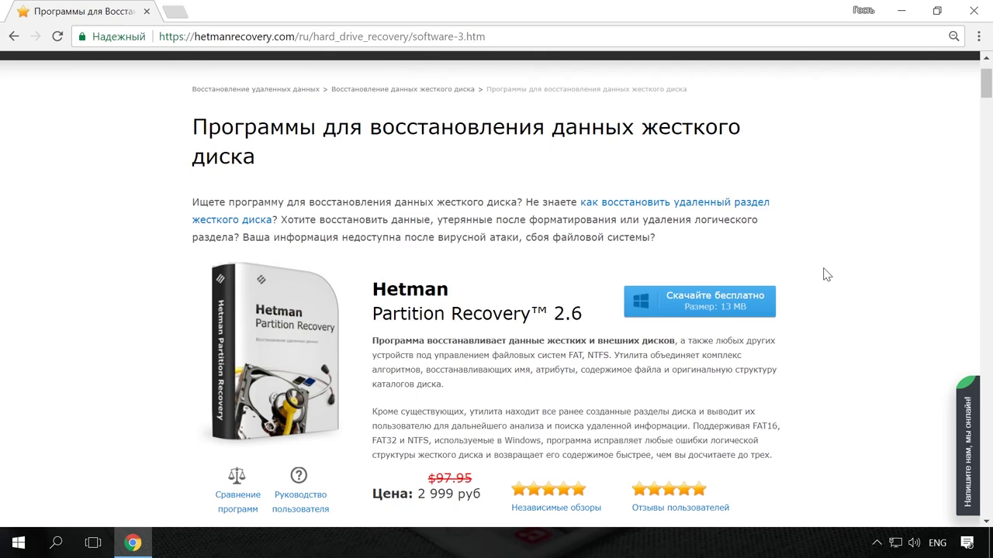
scroll(827, 274, up, 1)
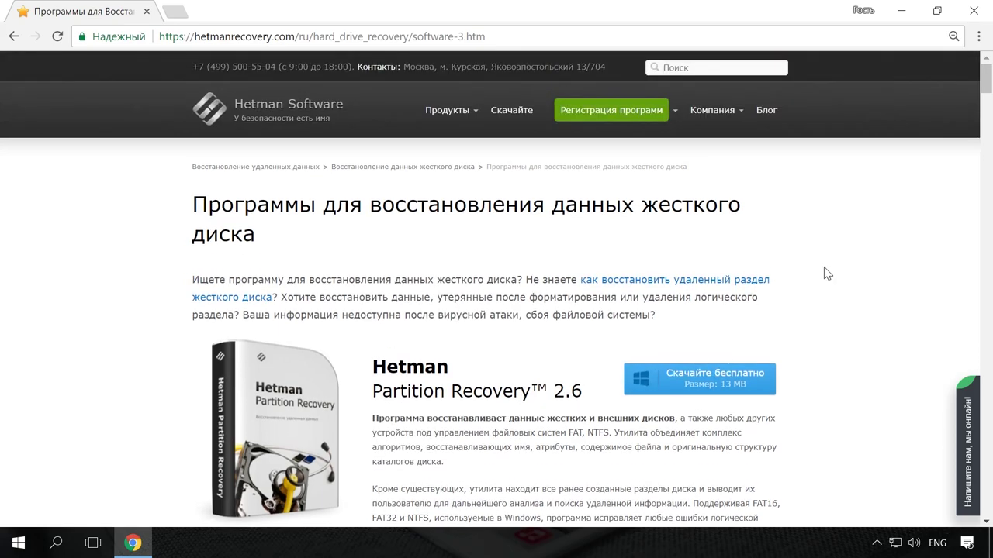
- View the article «Как быстро найти файлы на компьютере с Windows» in the company blog, and open the online chat
click(771, 114)
scroll(849, 186, down, 10)
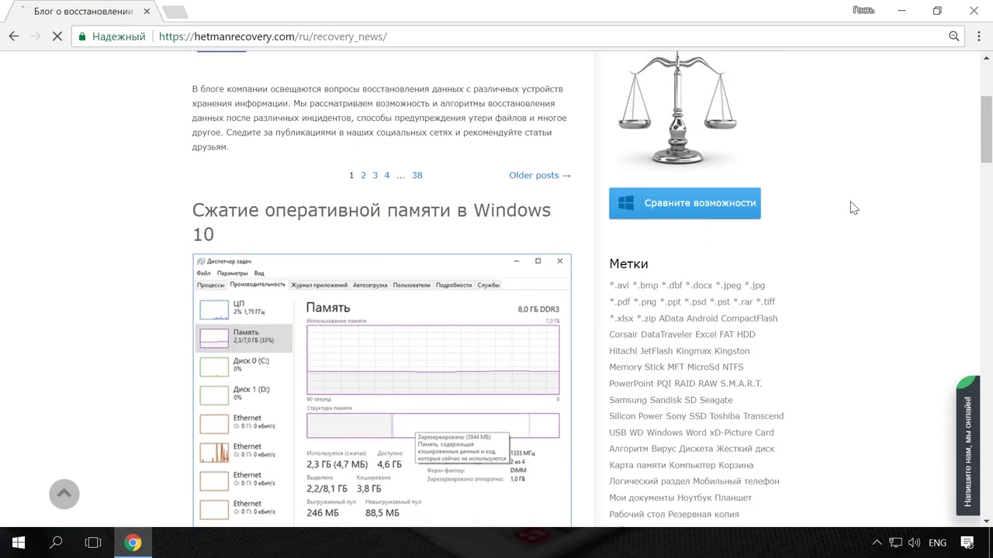
scroll(854, 208, down, 5)
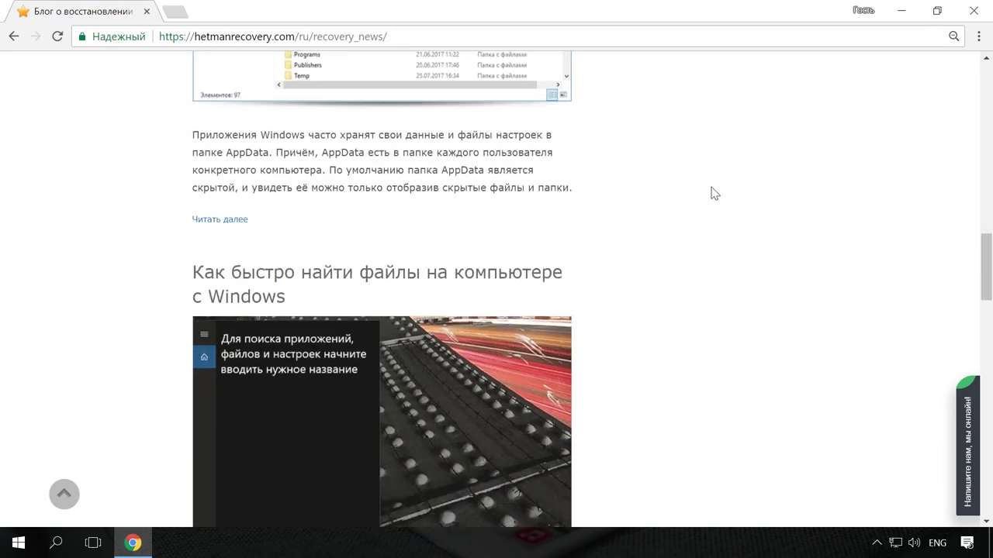
click(532, 254)
scroll(573, 253, down, 6)
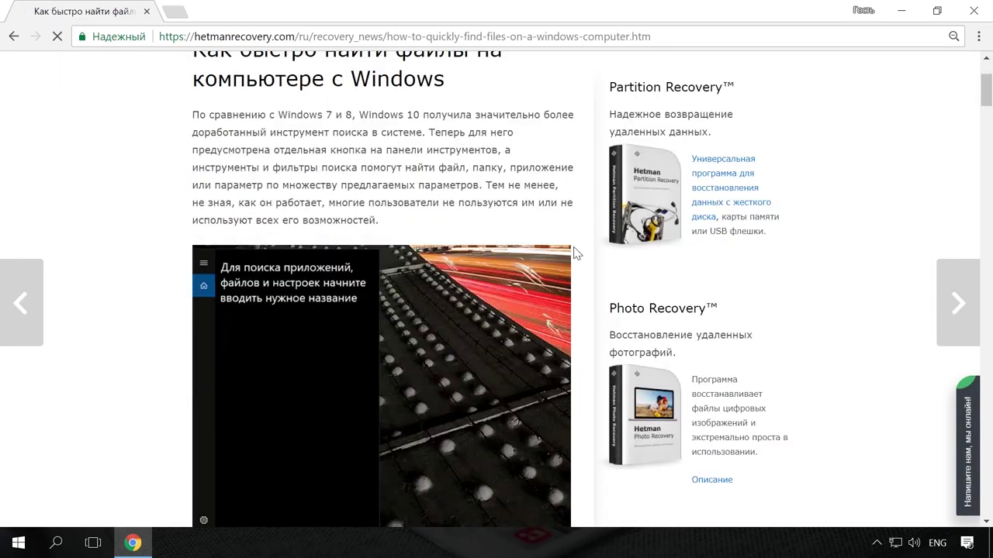
scroll(578, 249, up, 7)
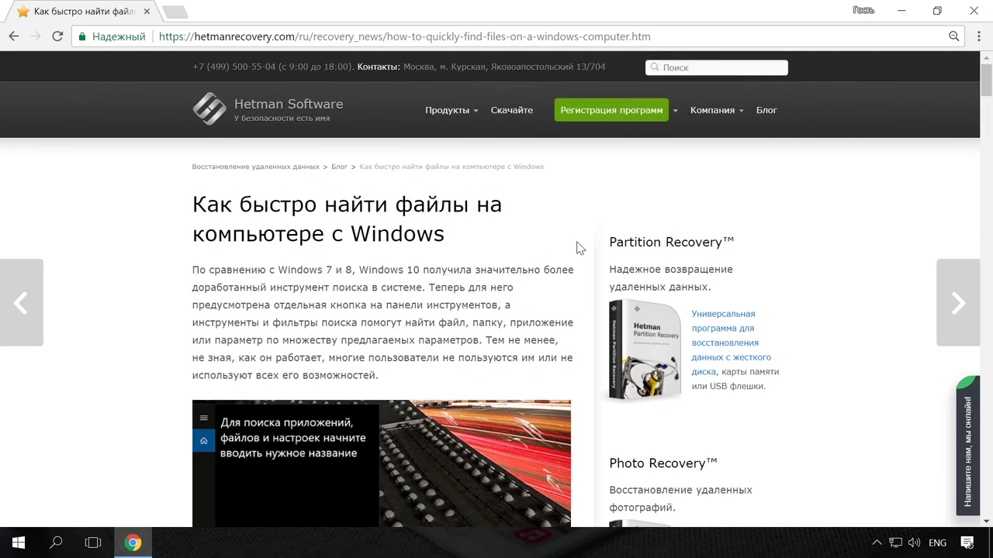
click(962, 435)
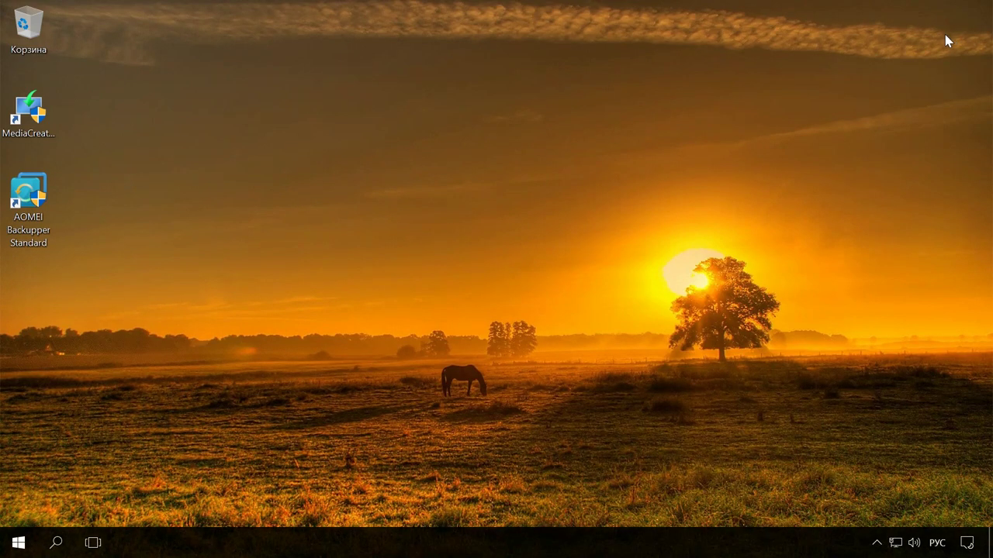
- Search Windows for «панель» and open the Control Panel
click(52, 544)
text(п)
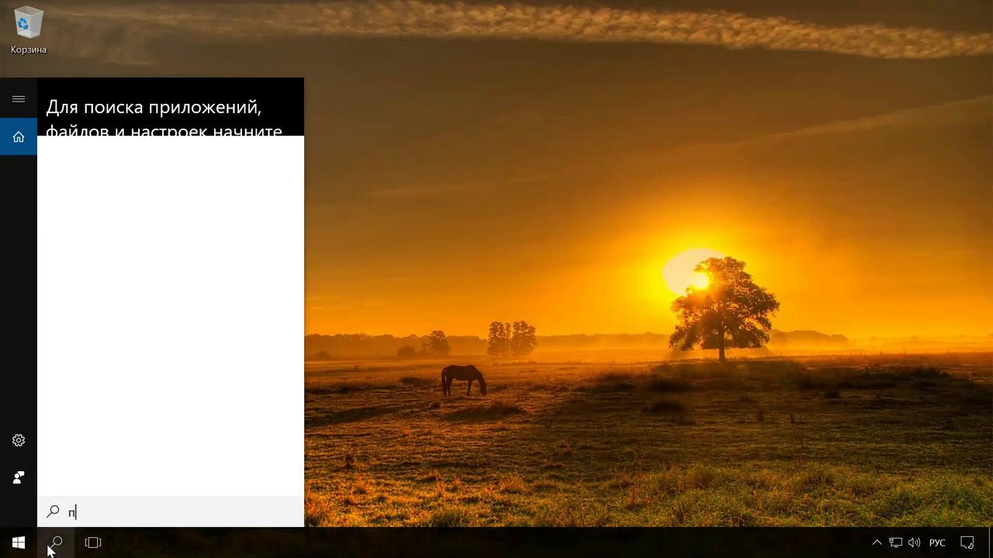
text(анель)
click(199, 163)
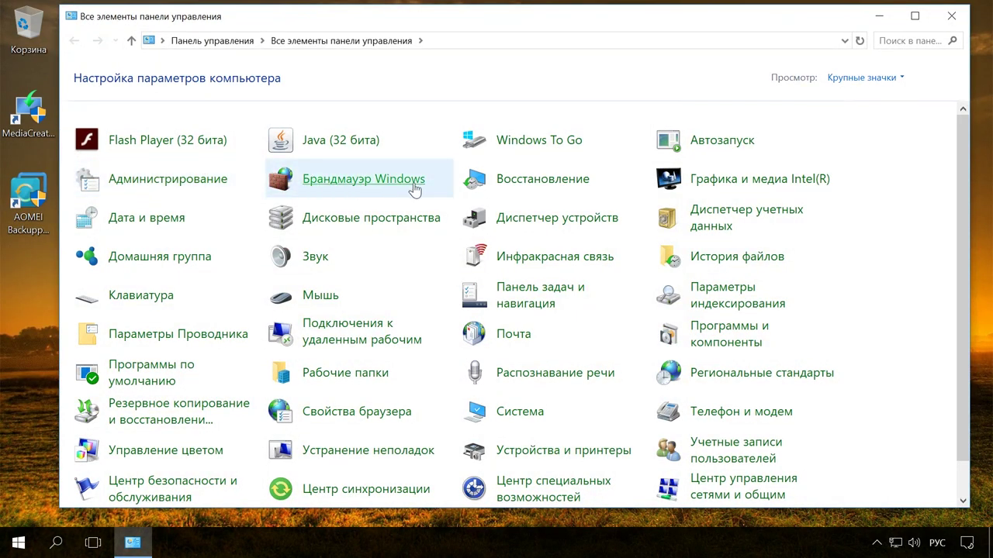
- Go through File History to the system image backup page and start creating a system image
click(706, 262)
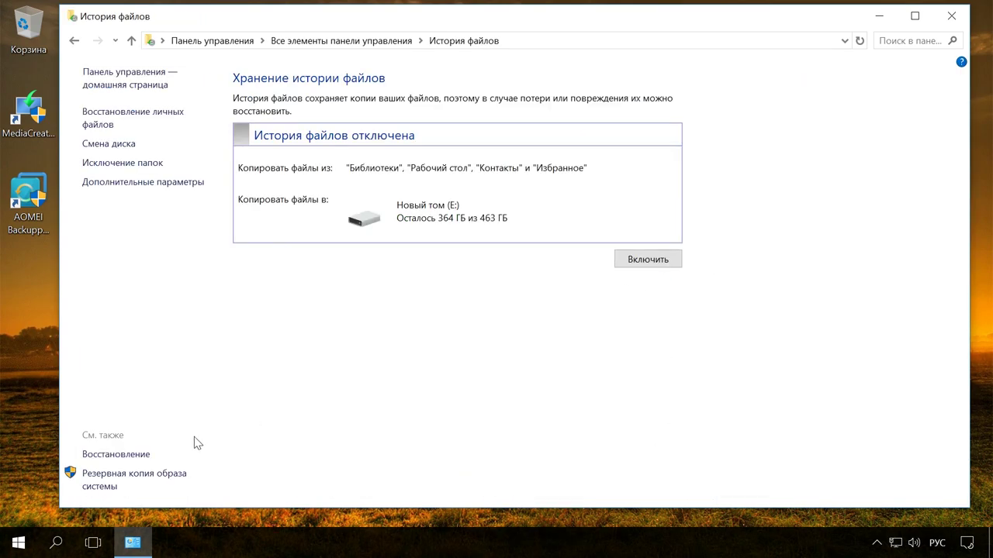
click(138, 481)
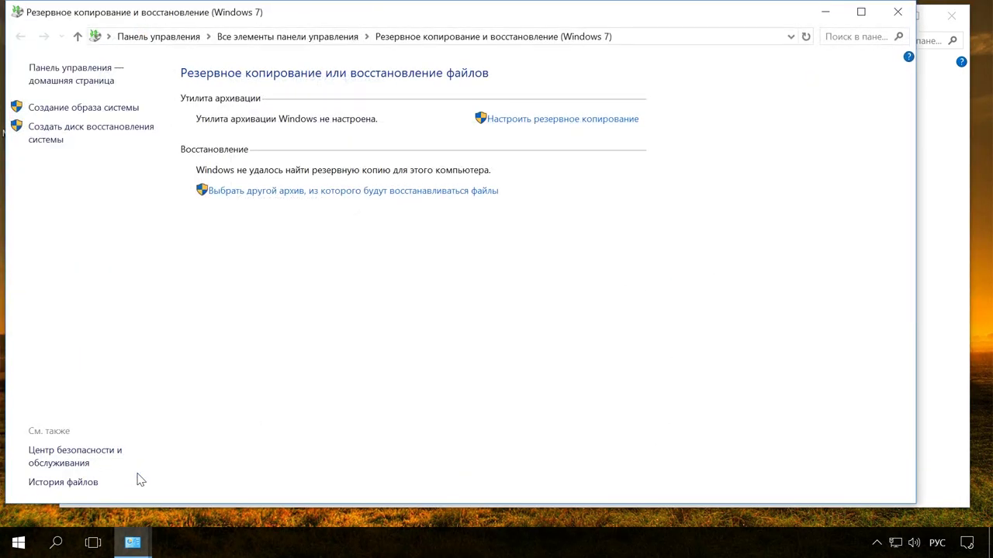
click(124, 113)
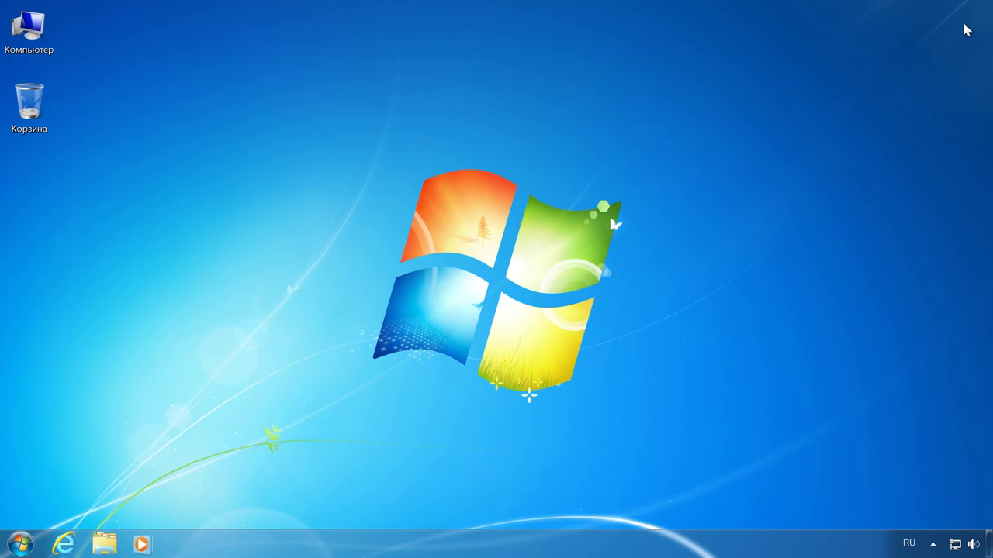
- In Windows 7, open «Архивация и восстановление» in the Control Panel and start creating a system image
click(21, 545)
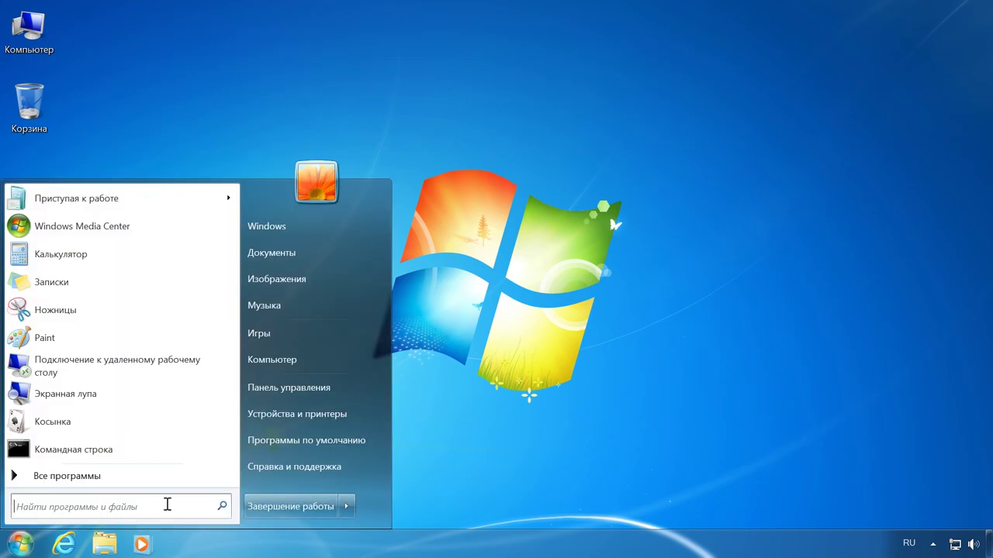
click(320, 390)
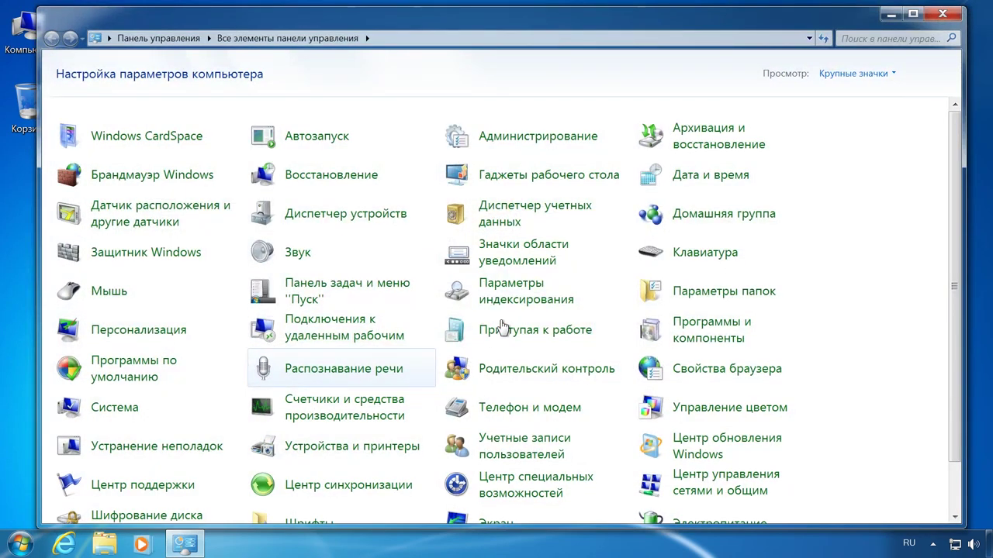
click(712, 146)
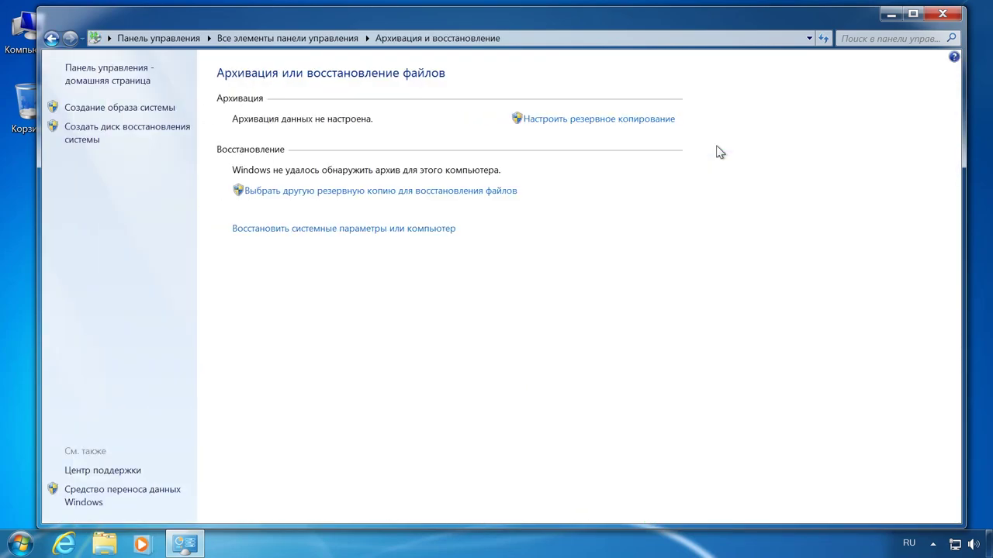
click(160, 110)
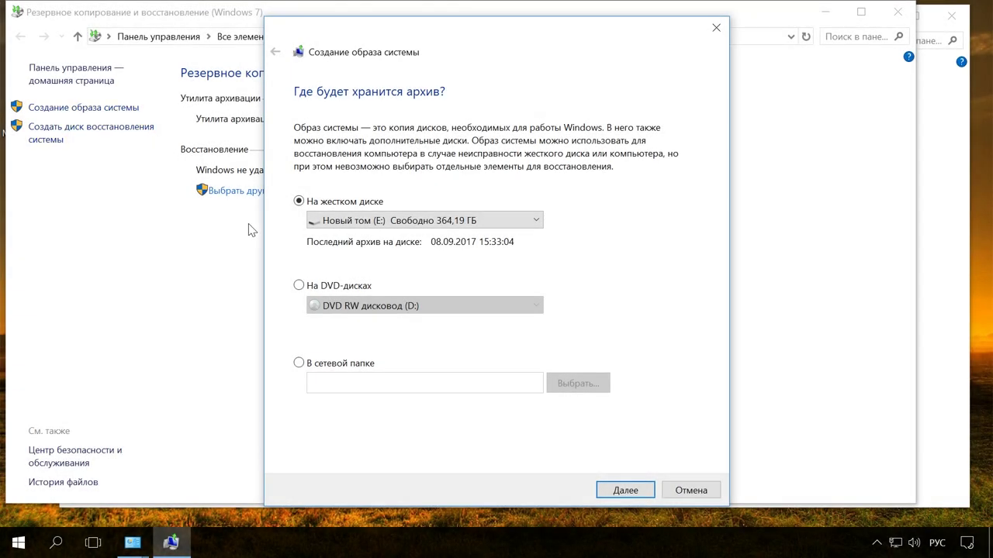
- Choose DVD discs in the DVD RW drive (D:) as the image destination, keep the preselected disks and continue through the wizard
click(298, 285)
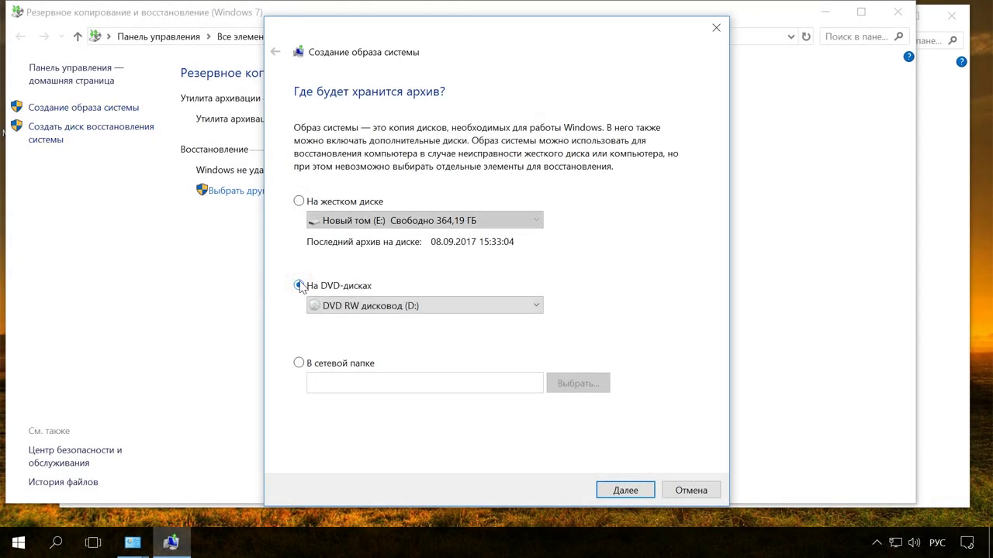
click(301, 202)
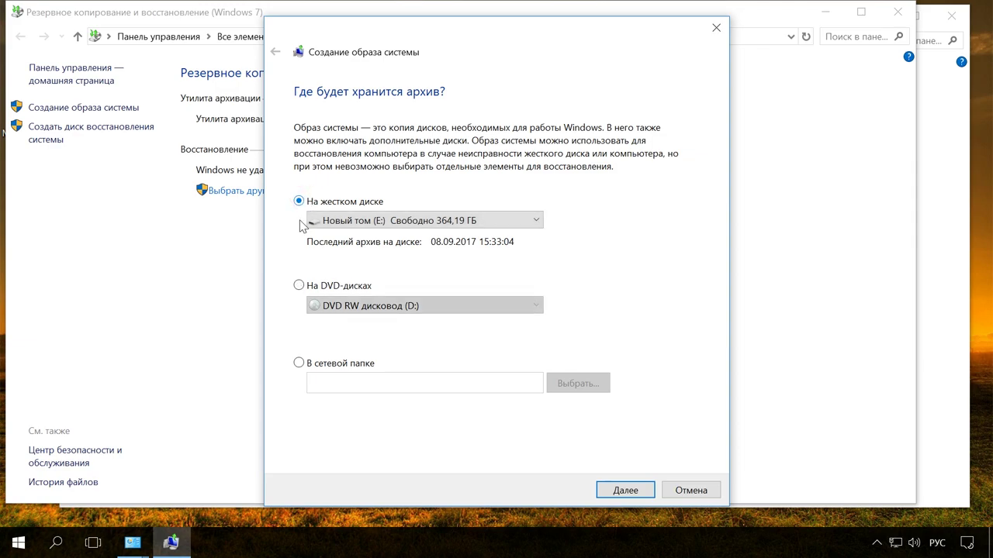
click(298, 286)
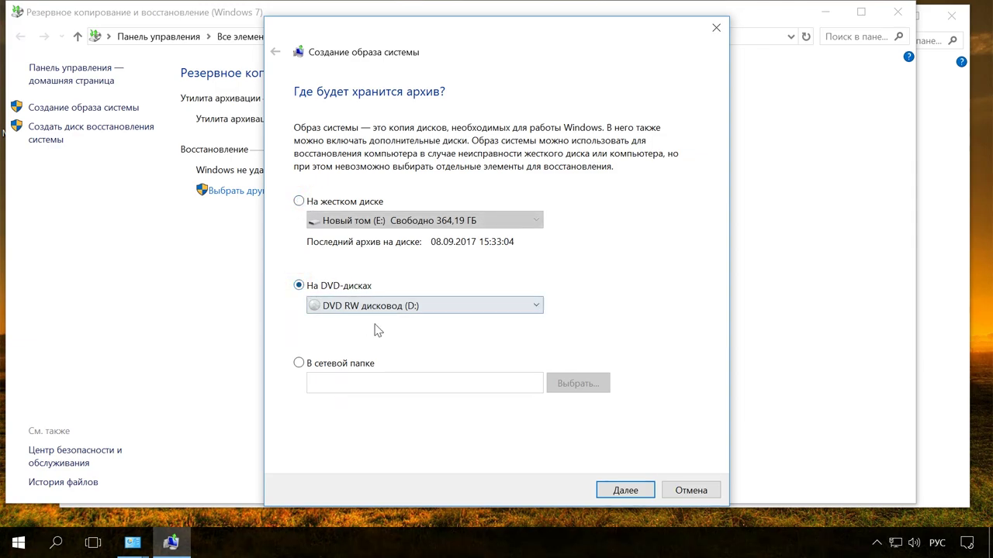
click(614, 489)
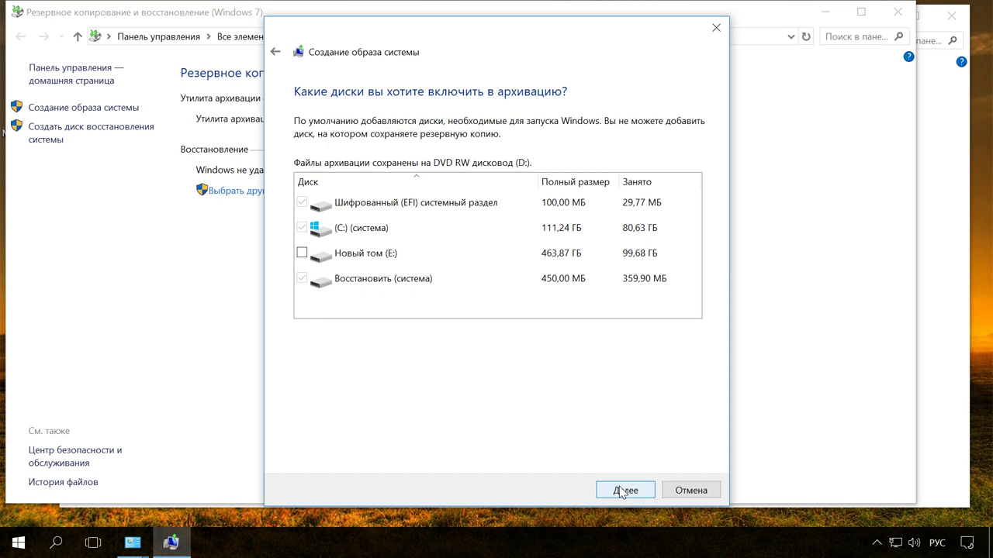
click(621, 491)
click(620, 488)
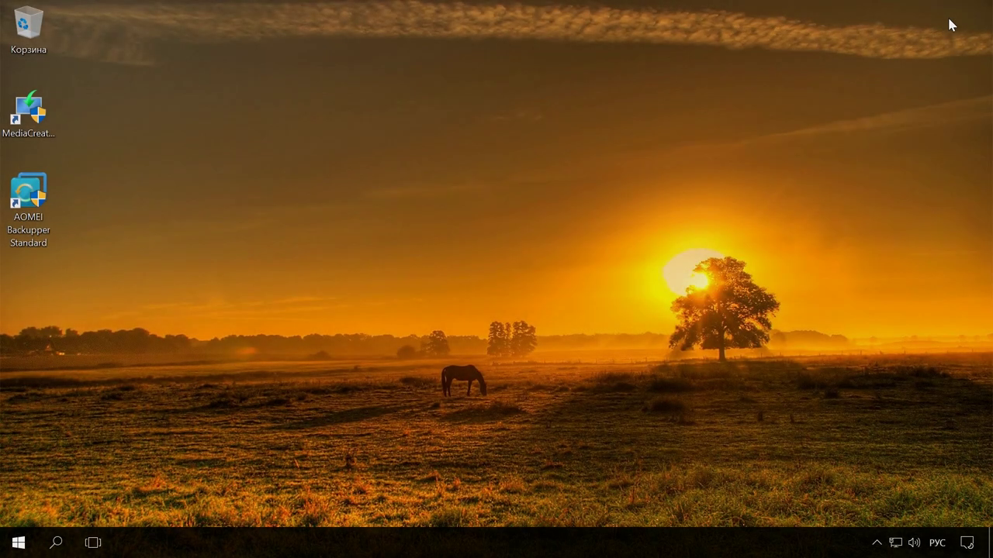
- Run the Media Creation Tool and choose to create installation media with the recommended settings on a USB flash drive
double_click(31, 116)
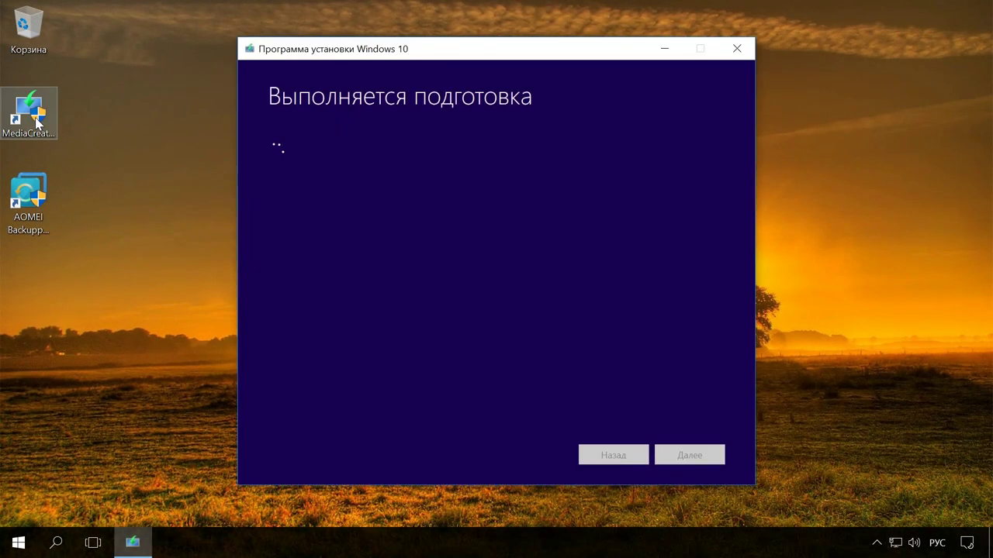
click(671, 456)
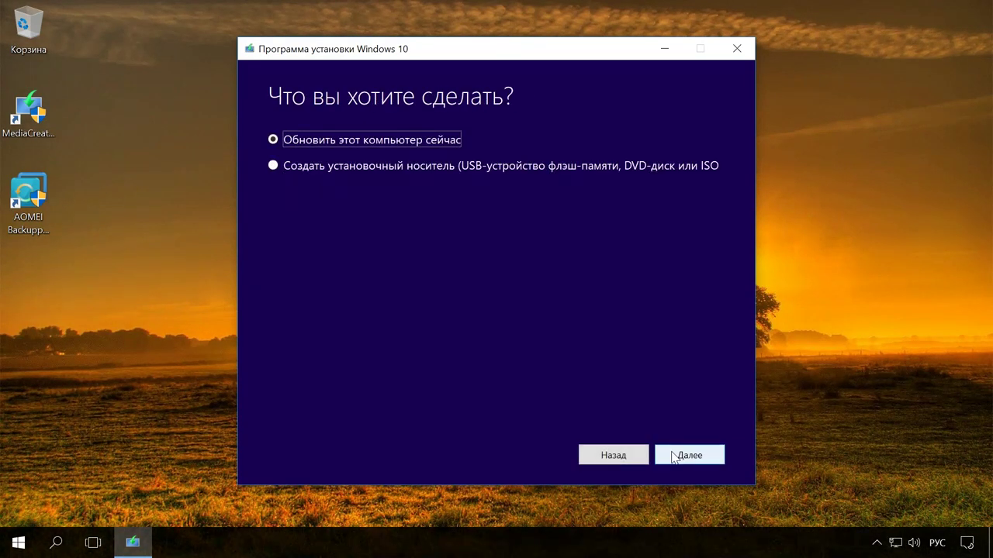
click(446, 168)
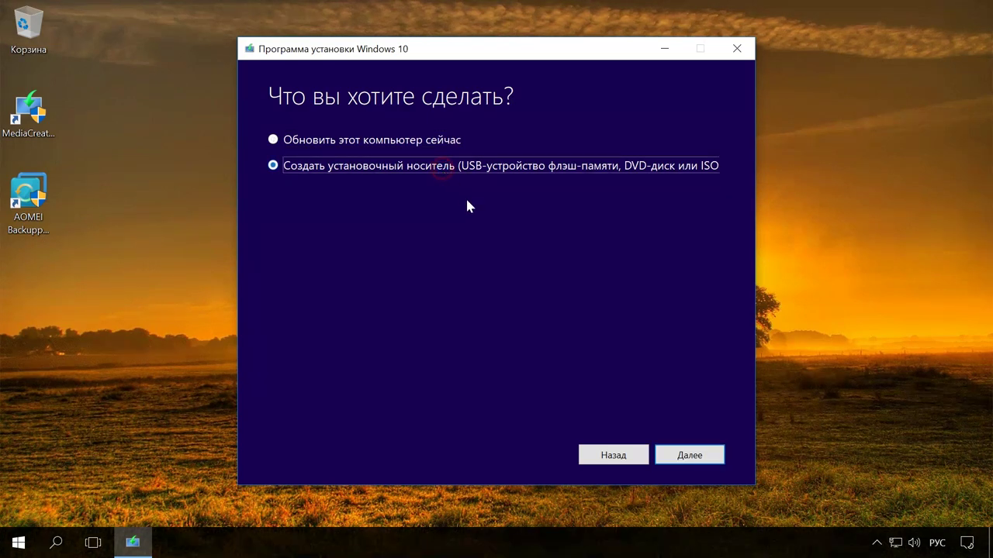
click(661, 459)
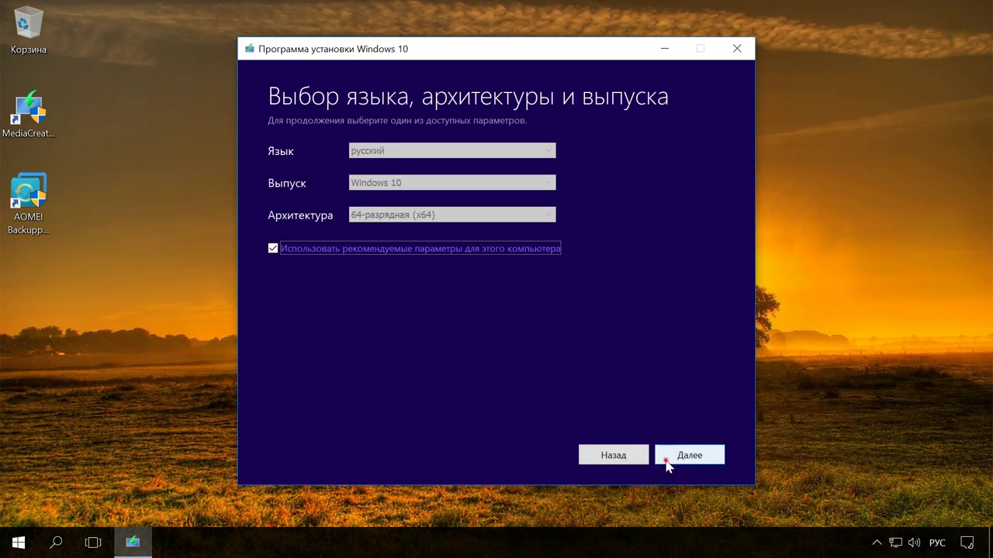
click(667, 464)
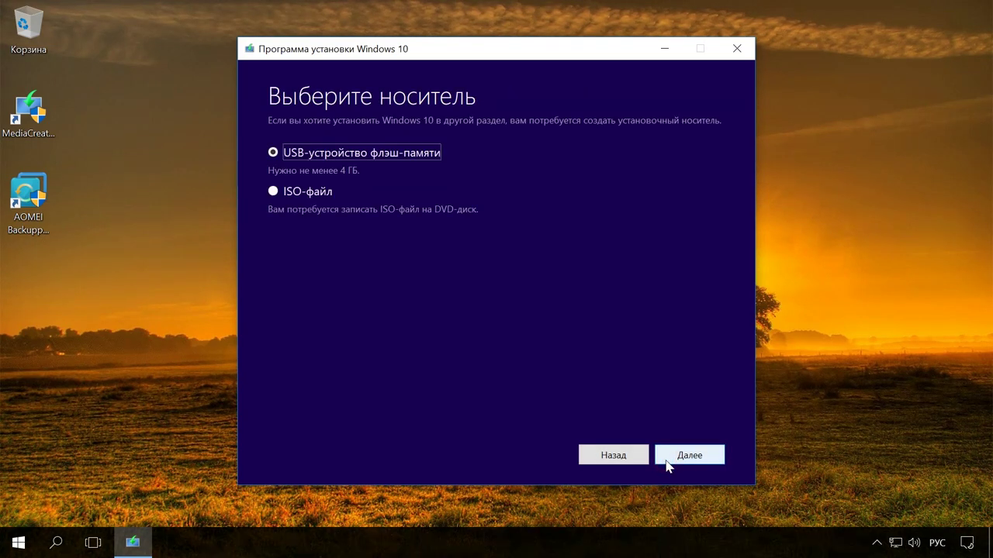
click(669, 462)
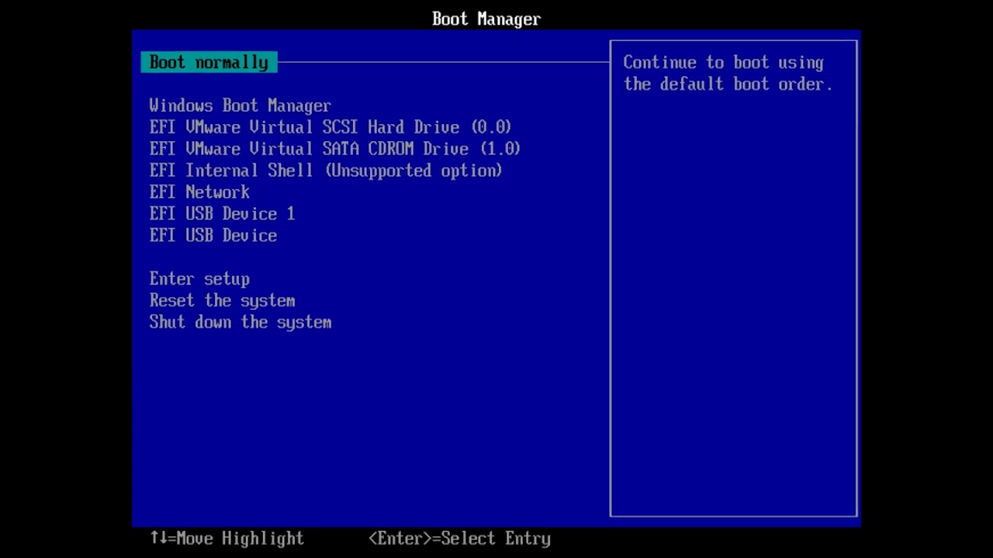
- Boot the computer from EFI USB Device 1 in the Boot Manager
key(Down)
key(Down)
key(Down)
key(Down)
key(Down)
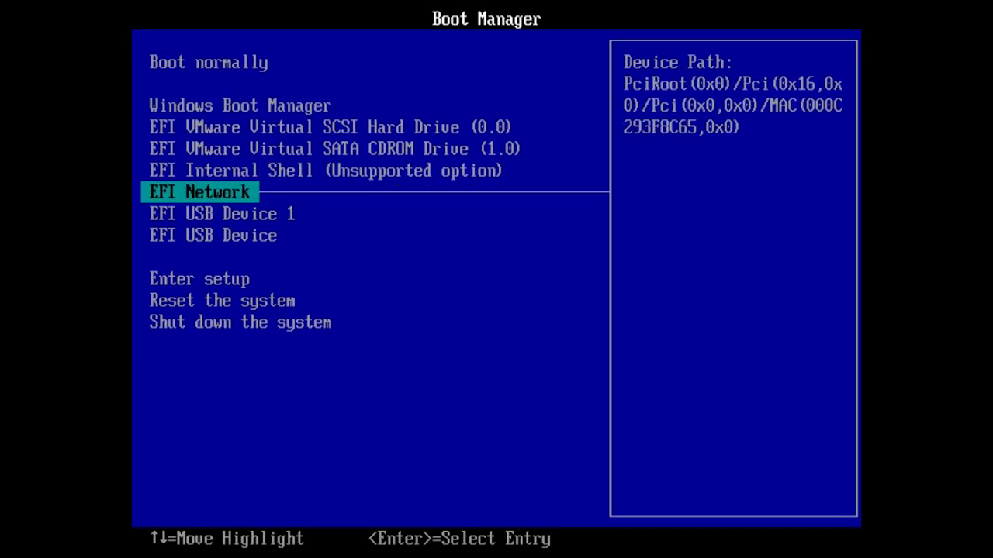
key(Down)
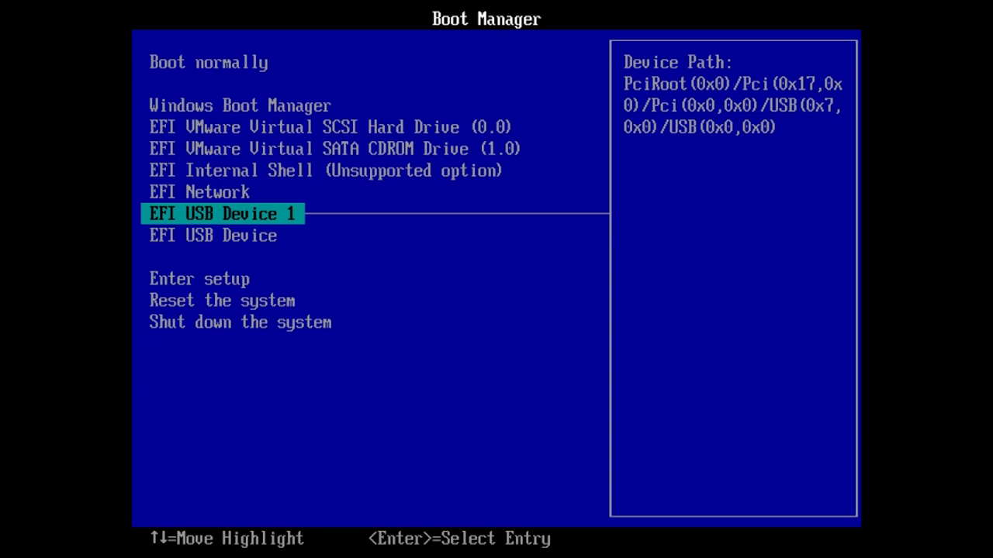
key(Return)
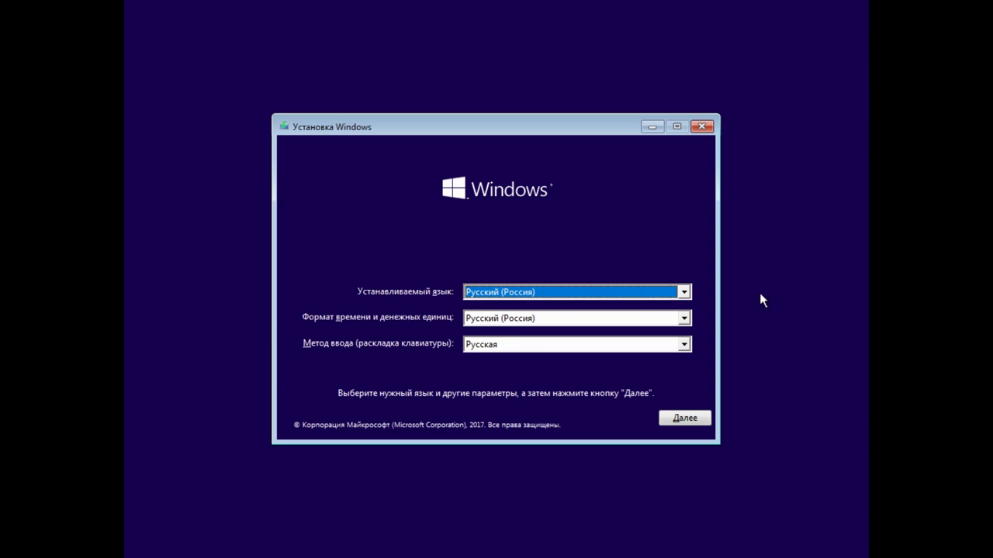
- Accept the Russian language settings in Windows Setup and open «Восстановление образа системы» among the advanced troubleshooting options
click(688, 423)
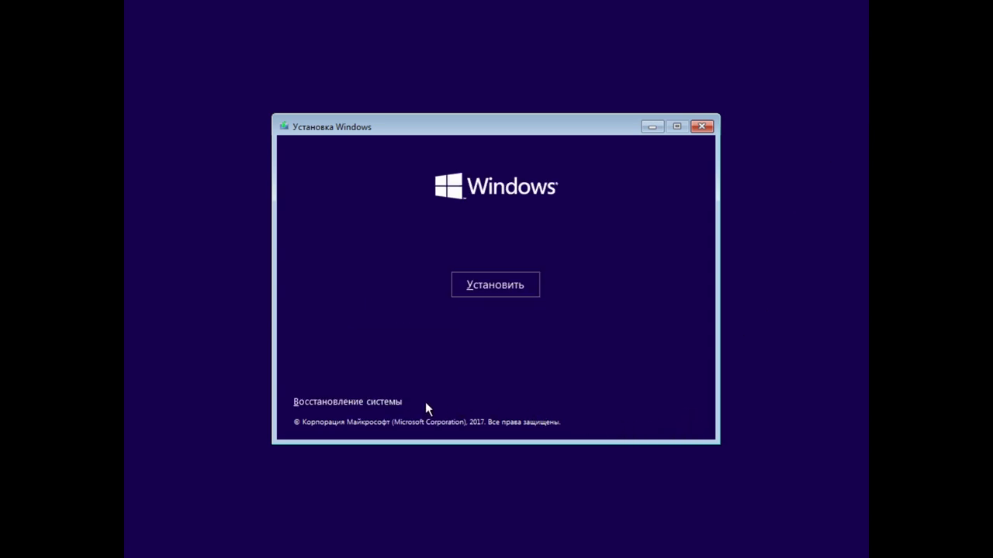
click(389, 404)
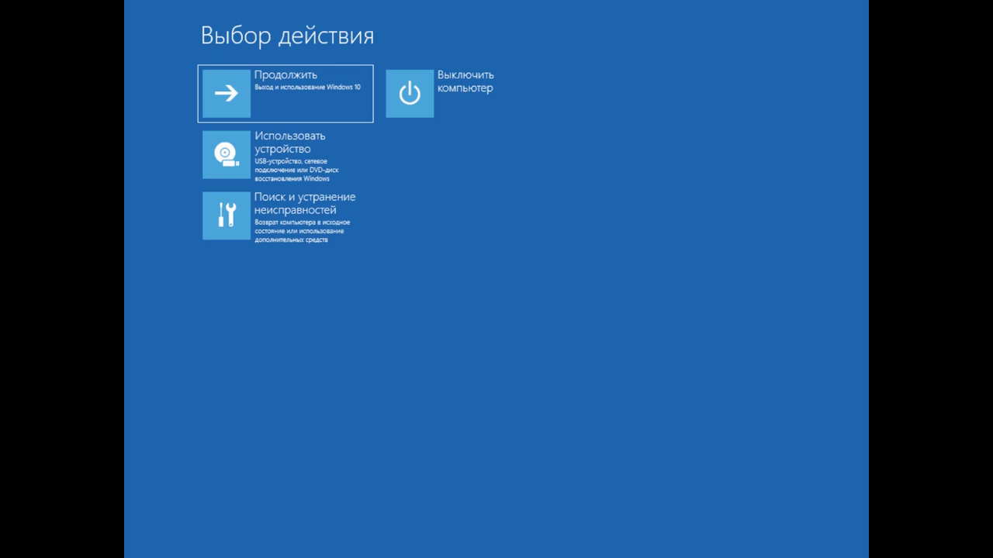
click(324, 210)
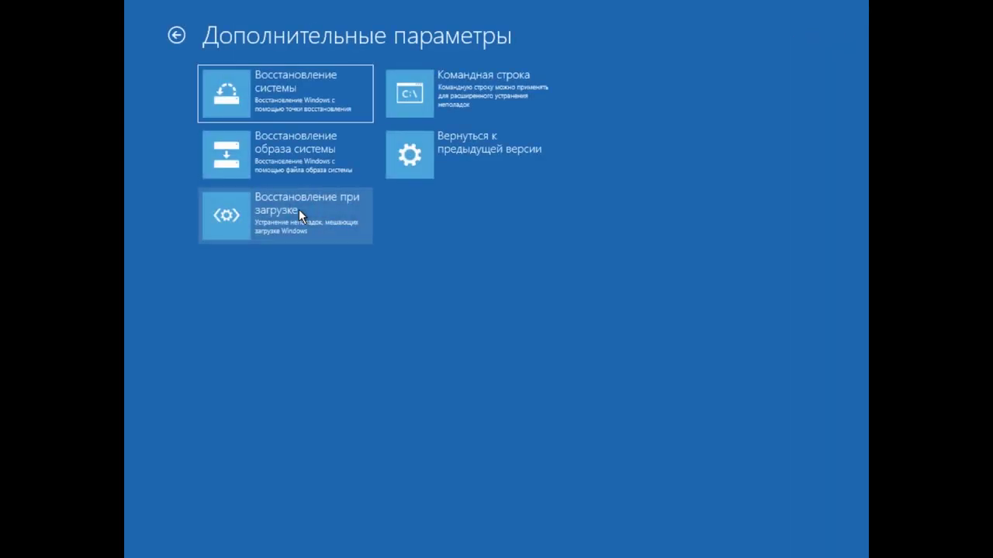
click(316, 153)
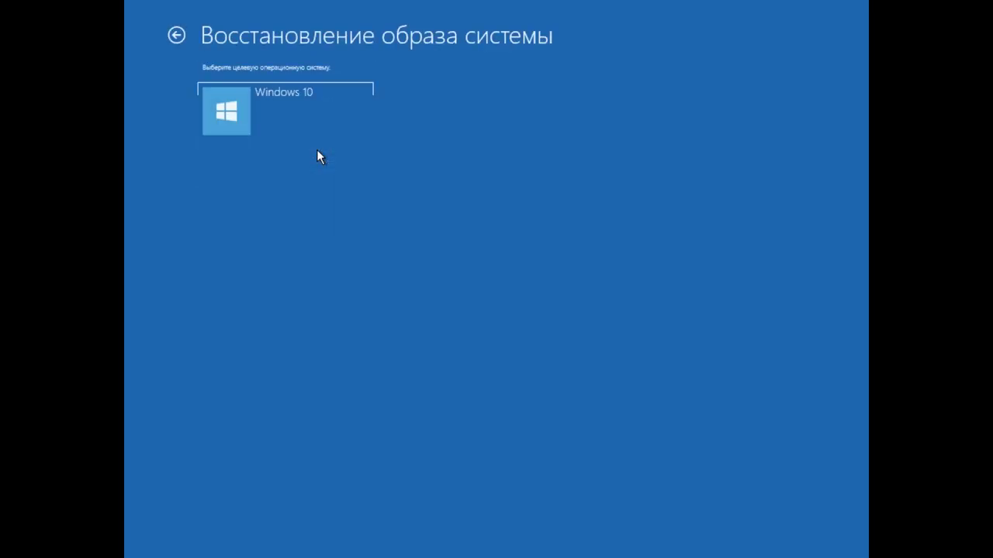
- Restore Windows 10 from the latest available system image on «Новый том (E:)» without formatting the disks, and confirm replacing all data
click(299, 118)
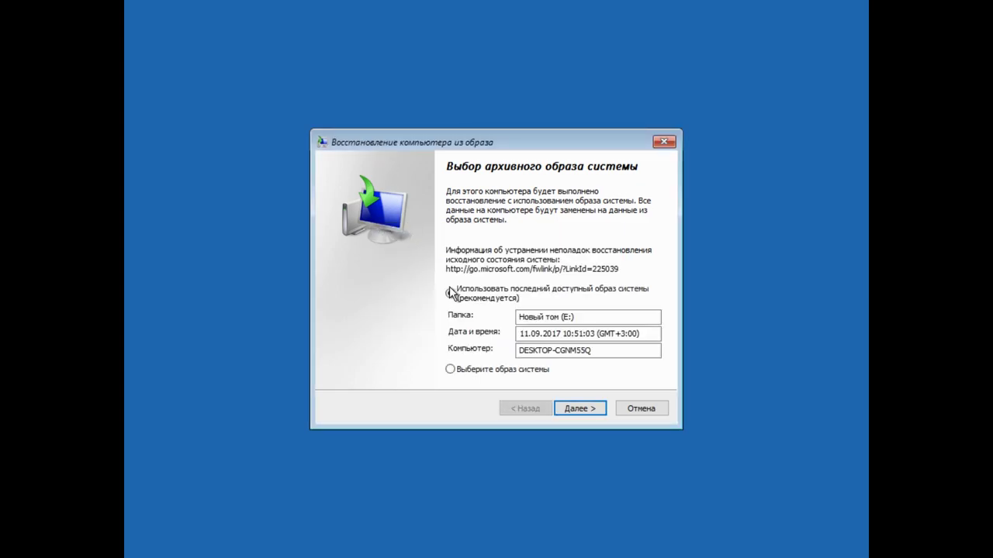
click(578, 412)
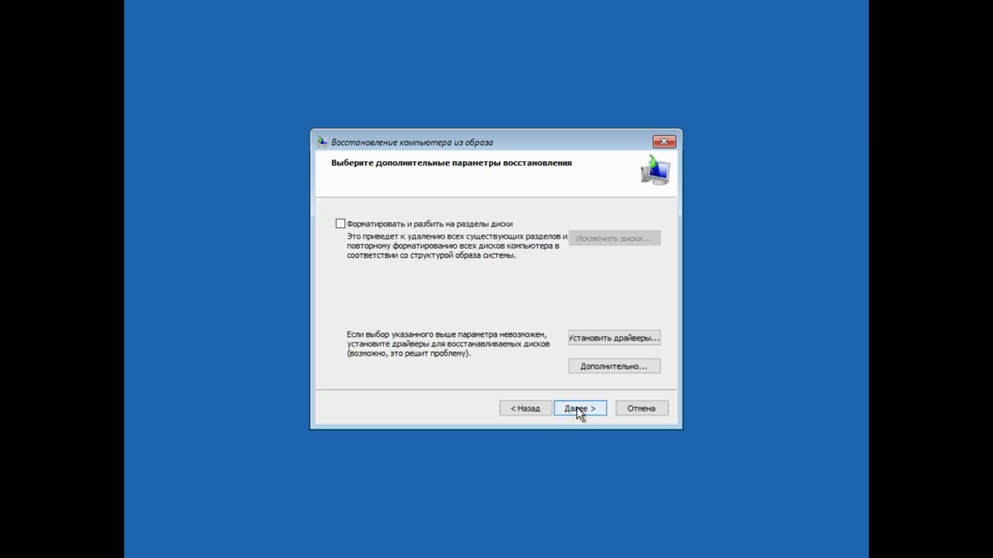
click(578, 409)
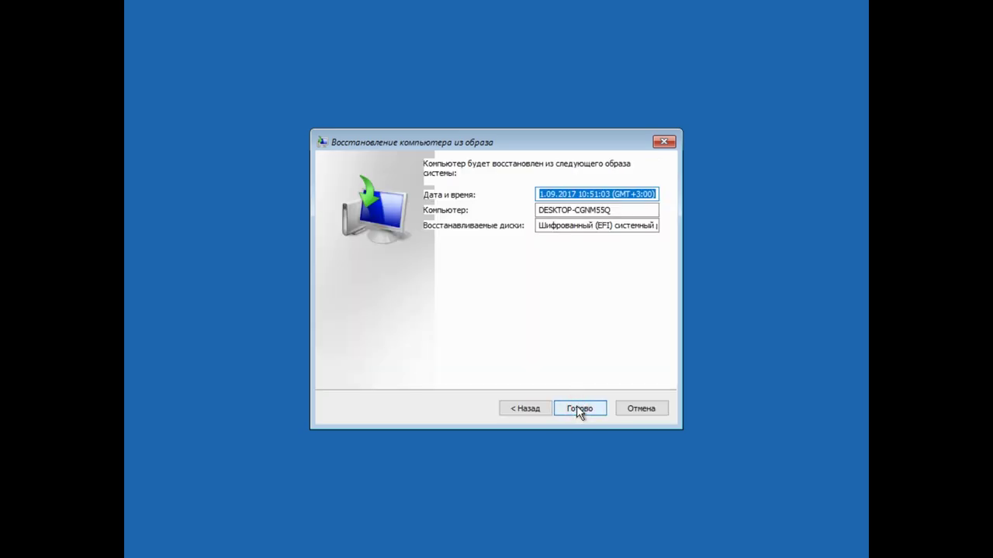
click(578, 410)
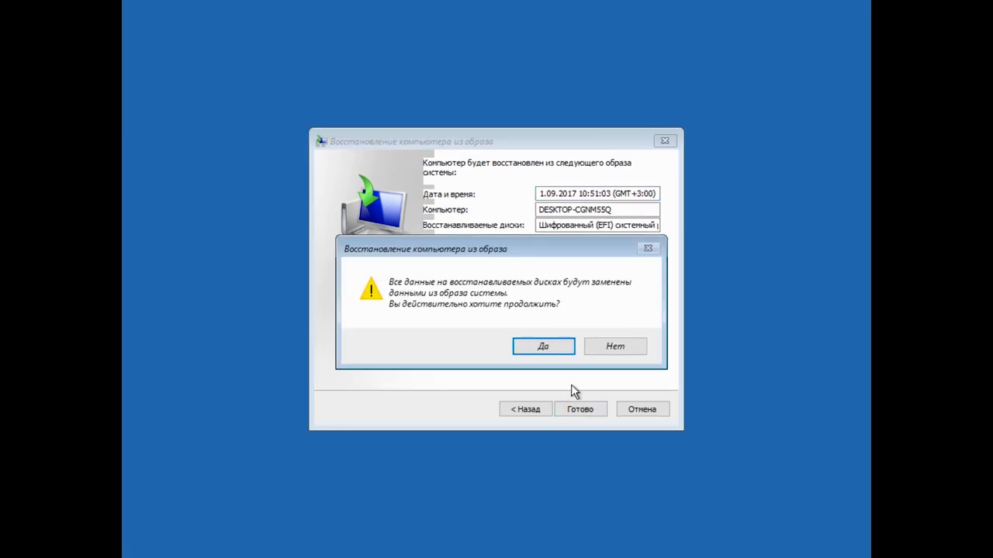
click(549, 351)
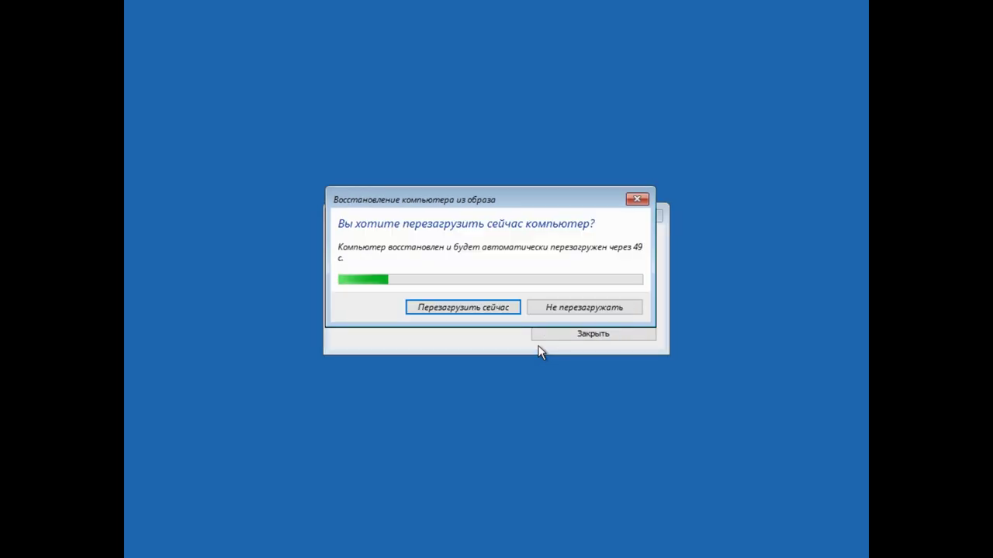
click(534, 308)
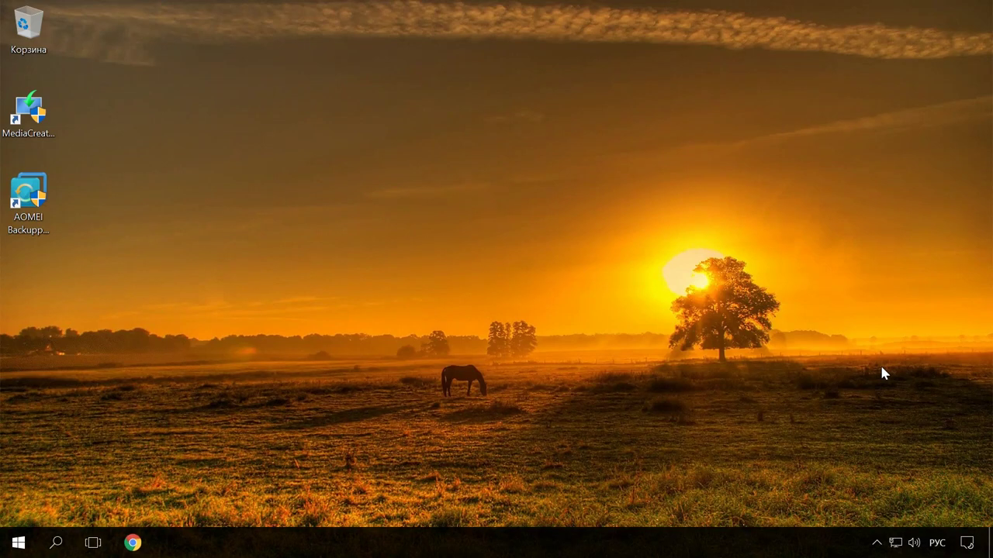
- Switch to AOMEI Backupper Standard, look over its System Backup setup and its cloning options, and close the program
click(45, 201)
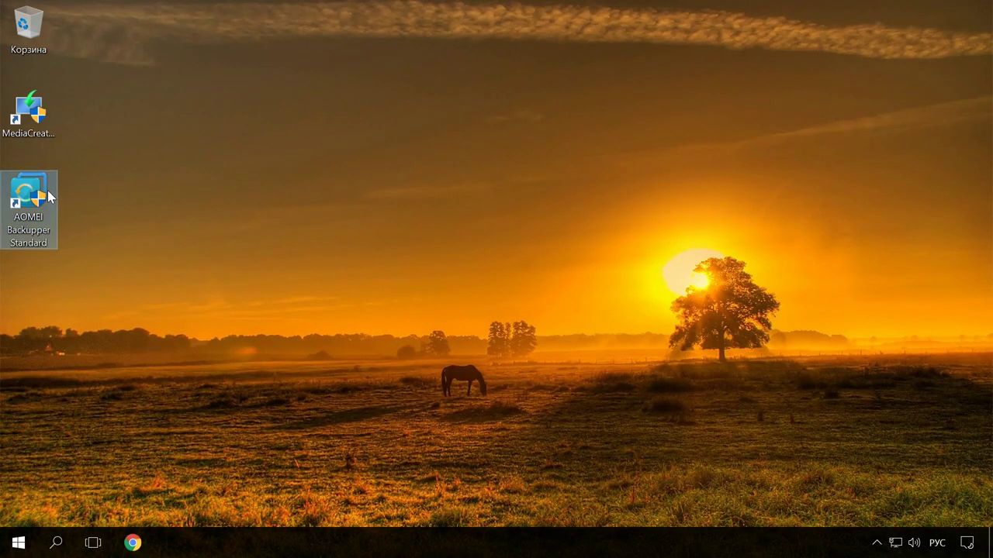
double_click(48, 192)
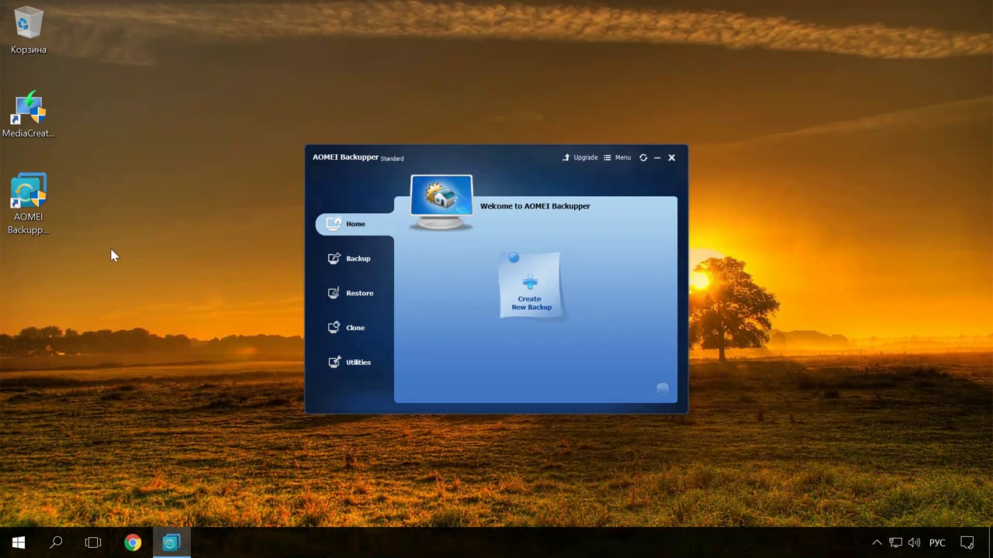
click(356, 259)
click(535, 259)
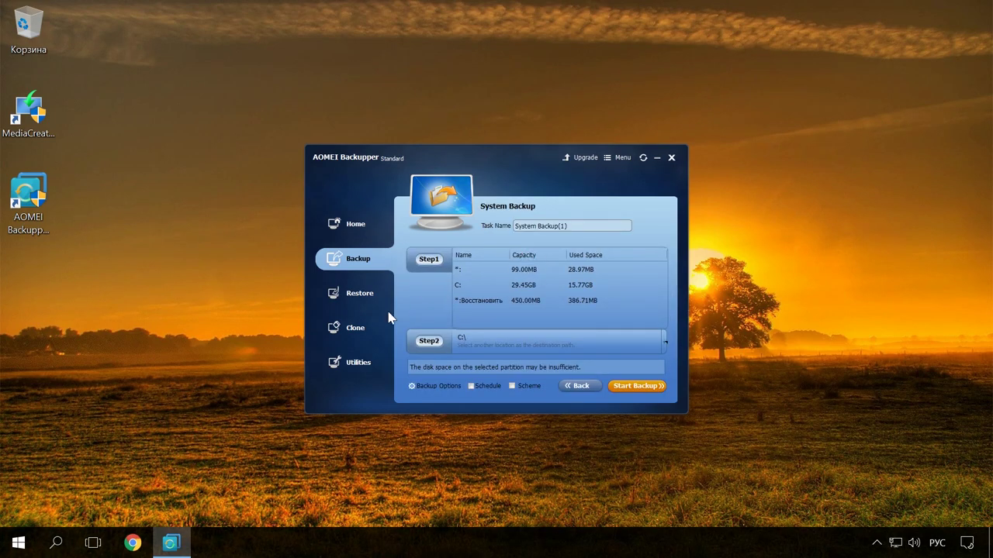
click(355, 328)
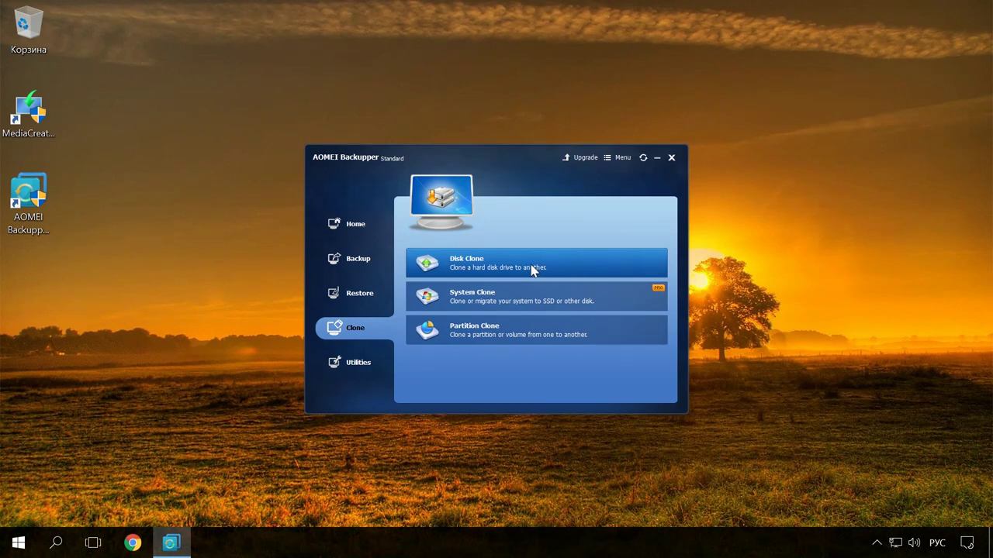
click(671, 158)
click(673, 159)
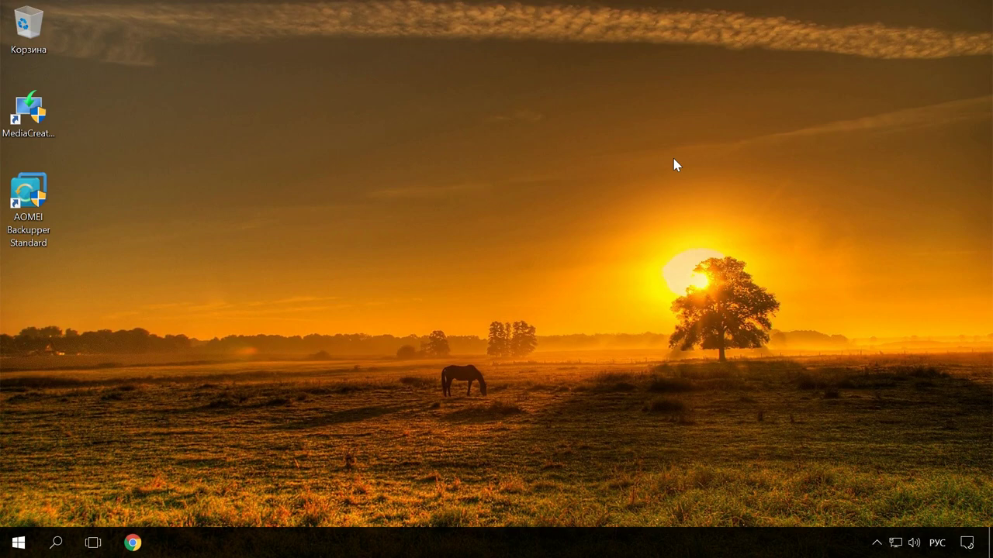